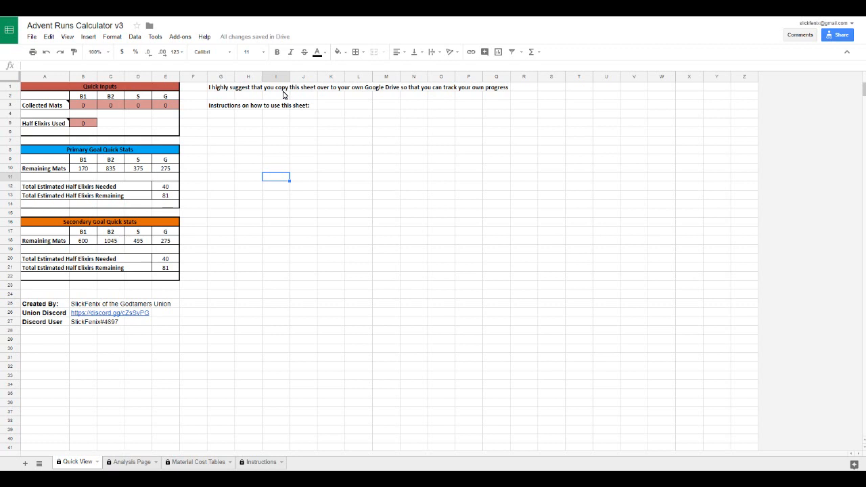
# Check the spreadsheet's general locale and time zone settings without saving any changes.
pyautogui.click(31, 38)
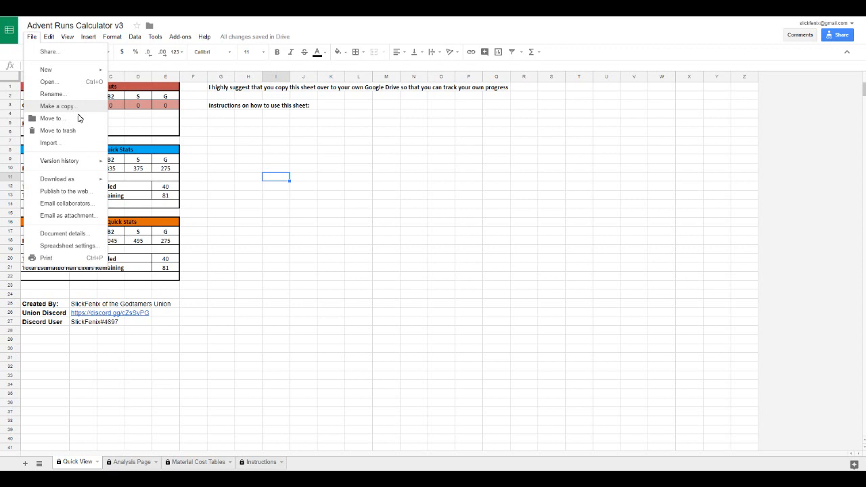
pyautogui.moveTo(71, 183)
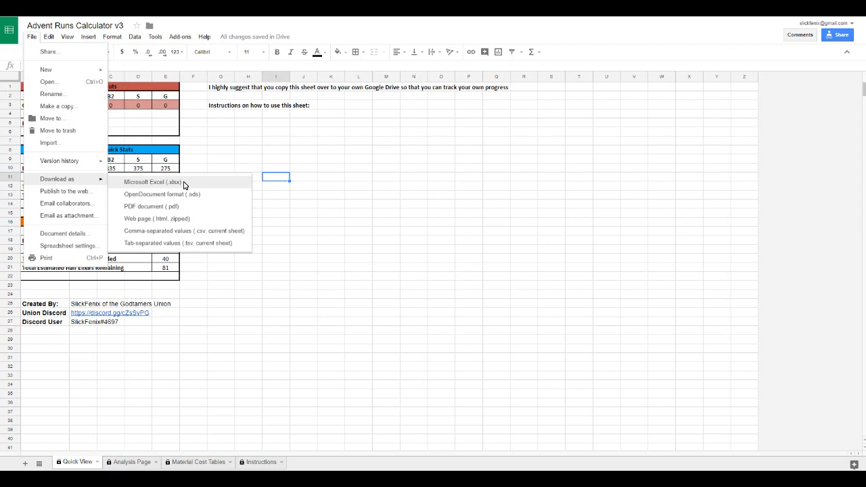
pyautogui.click(67, 247)
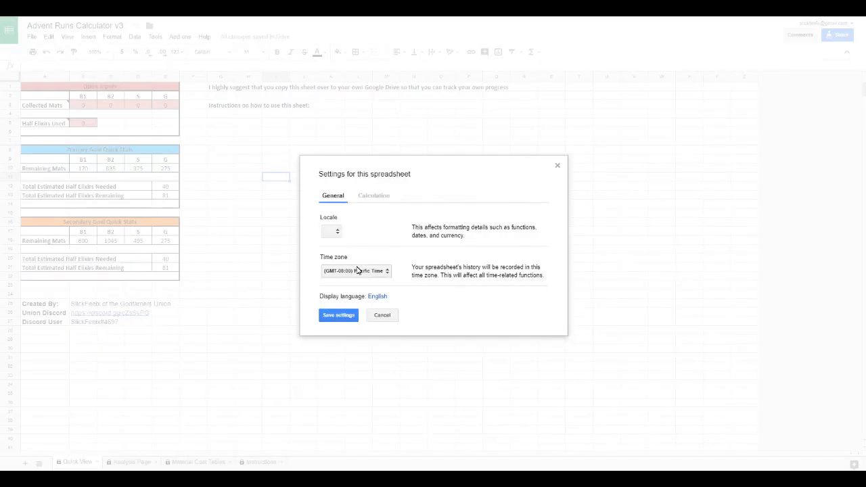
pyautogui.click(381, 315)
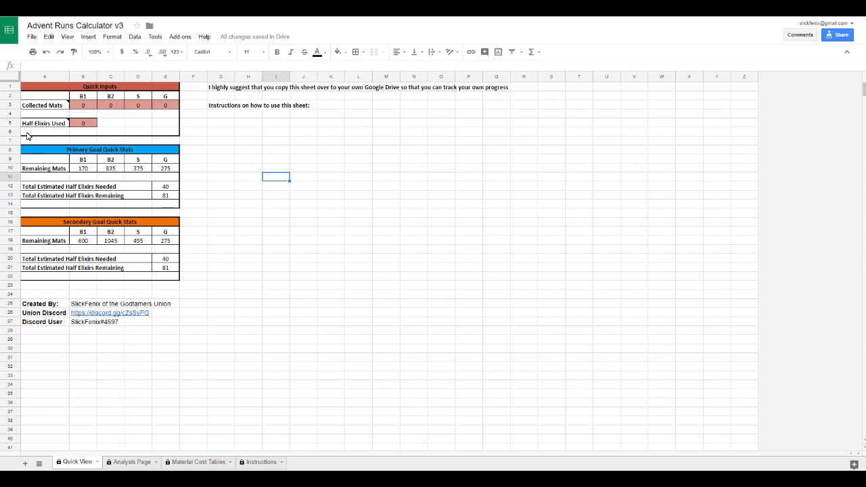
# Read the cell notes for Half Elixirs Used and Collected Mats on the Quick View sheet.
pyautogui.moveTo(64, 125)
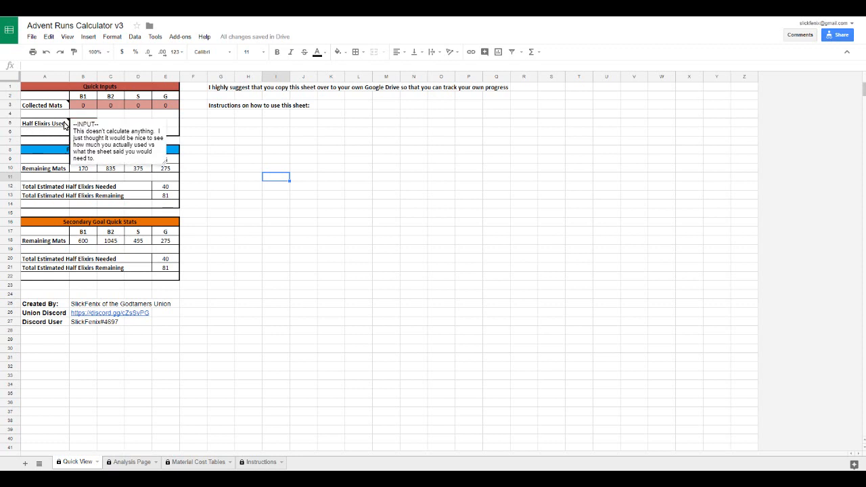
pyautogui.moveTo(65, 107)
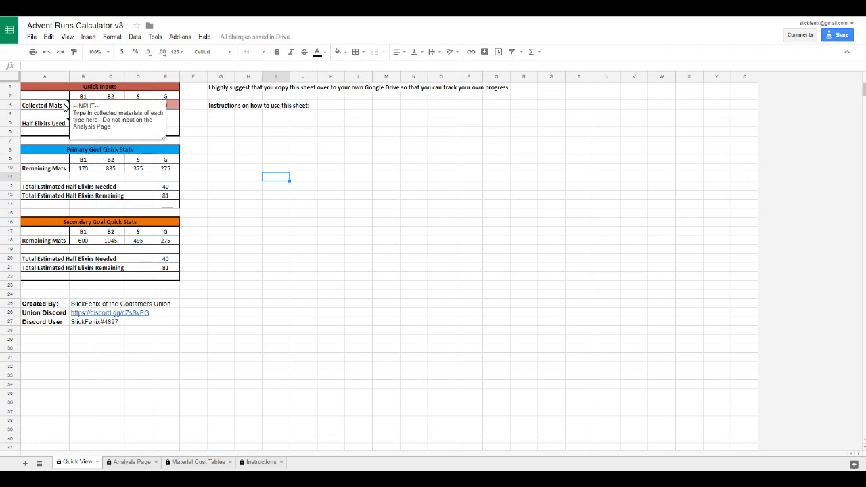
pyautogui.click(209, 151)
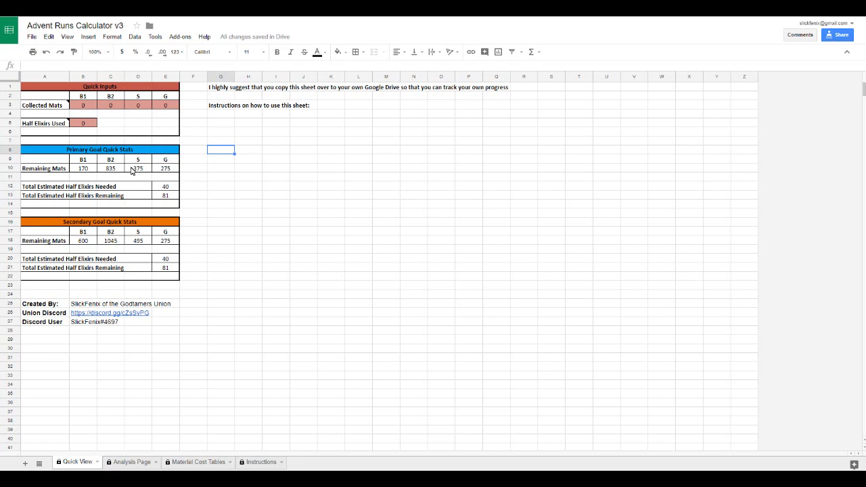
# Open the Analysis Page sheet and read the note on the Goal? column header.
pyautogui.click(126, 463)
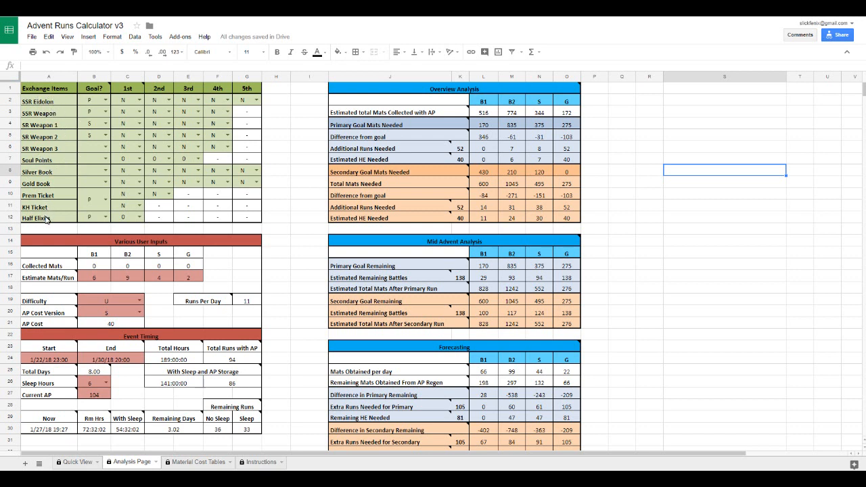
pyautogui.moveTo(110, 87)
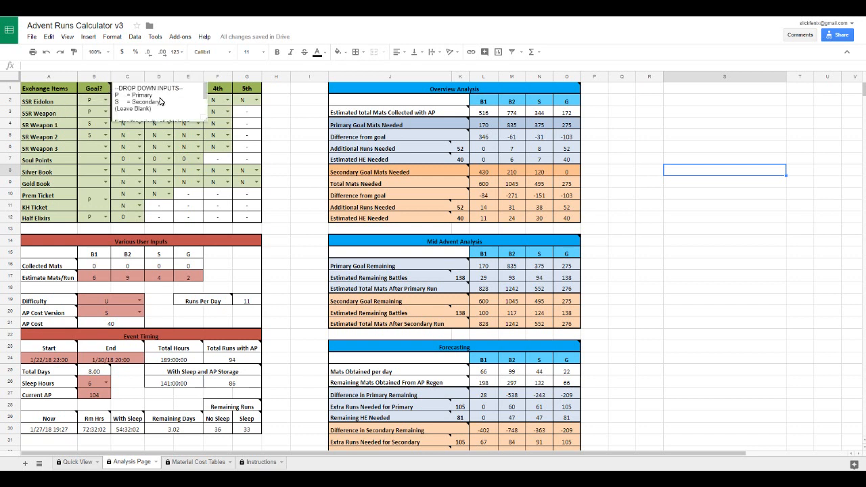
pyautogui.scroll(-1, 162, 102)
pyautogui.scroll(1, 162, 102)
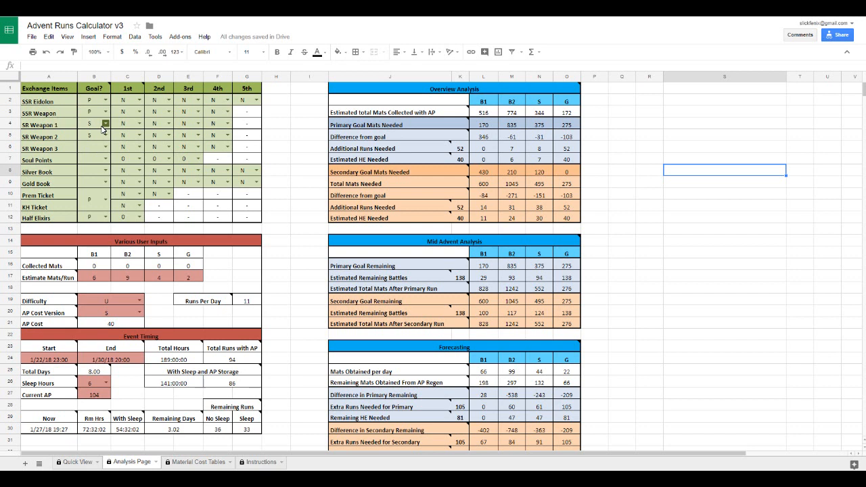
# Mark the SSR Eidolon's 1st exchange as Y, and return it to N.
pyautogui.click(140, 101)
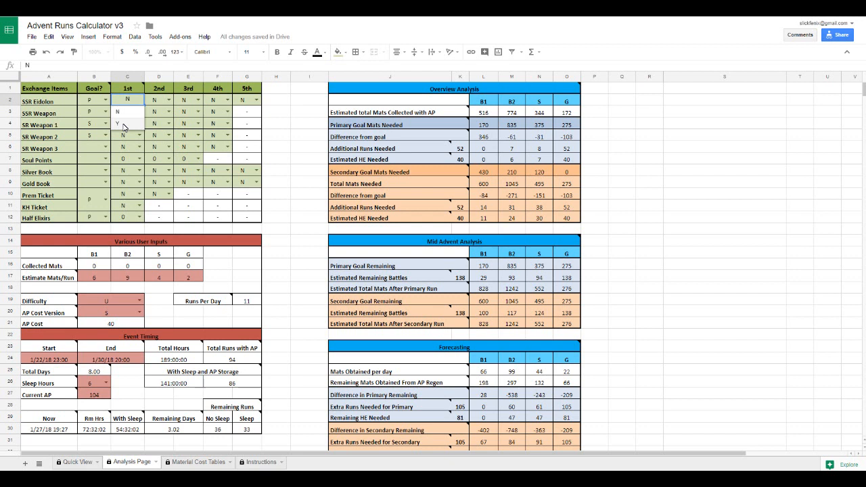
pyautogui.click(123, 126)
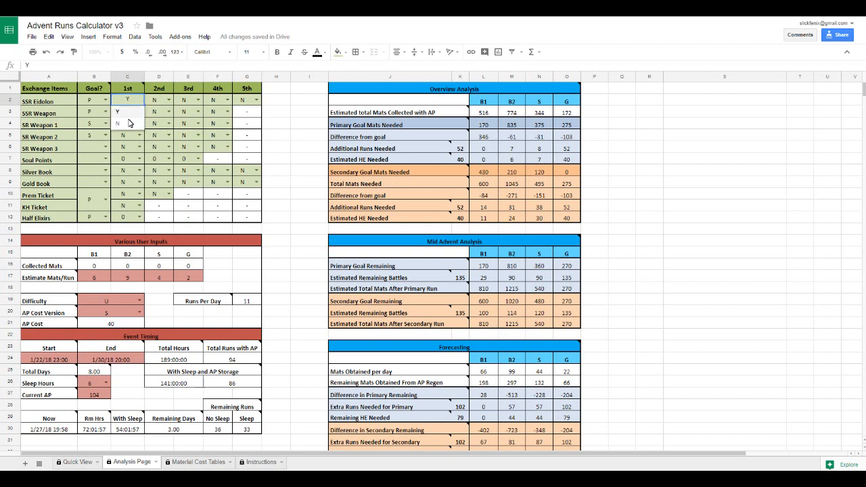
pyautogui.click(129, 123)
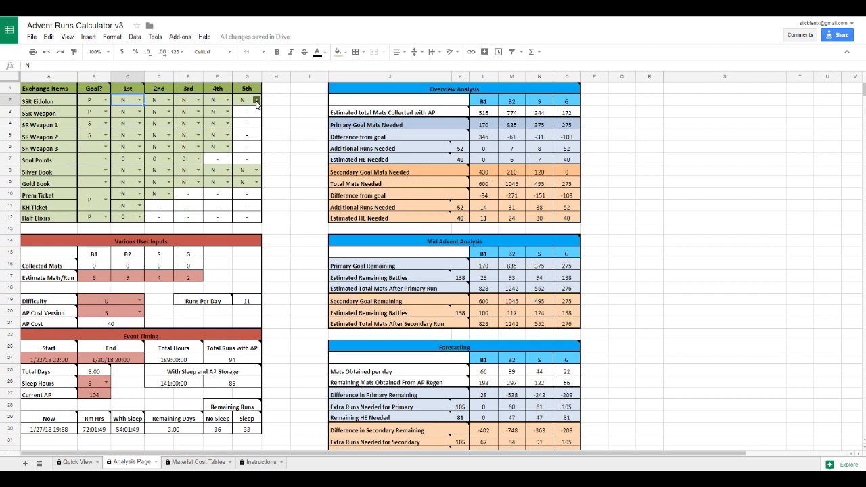
# Switch the SSR Eidolon's 5th exchange to Y, and restore it to N.
pyautogui.click(256, 100)
pyautogui.click(247, 129)
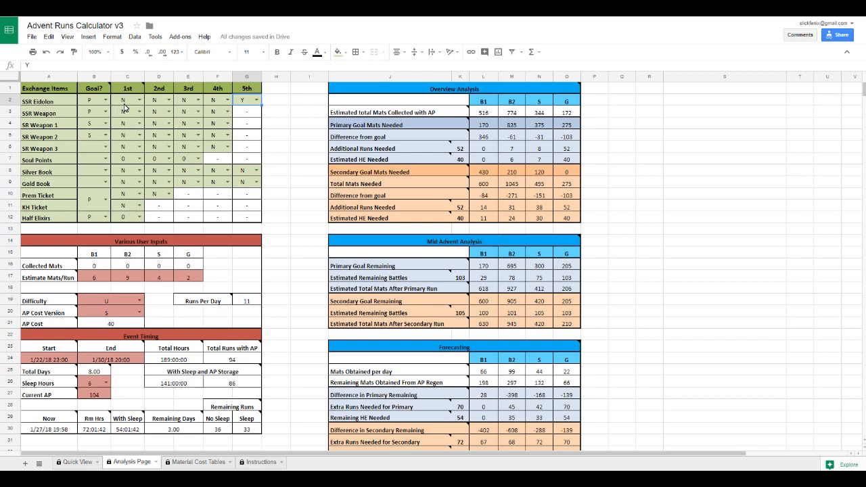
pyautogui.click(257, 102)
pyautogui.click(240, 124)
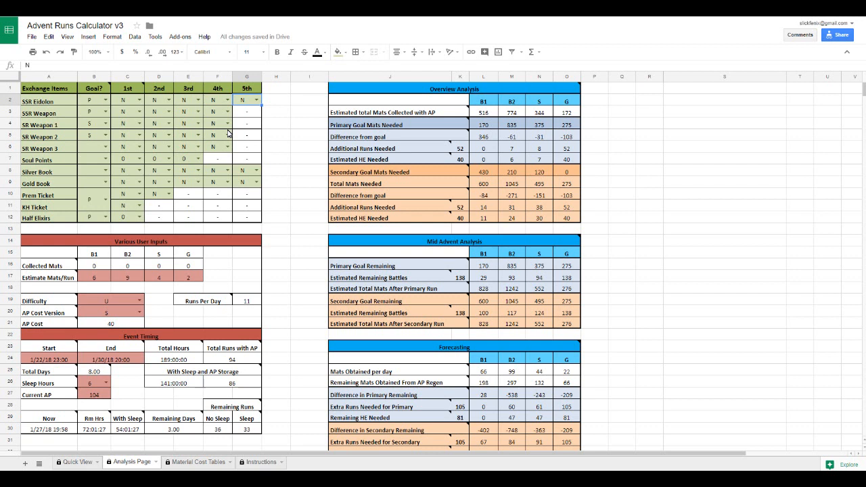
# View the selectable quantities for the 1st exchange of Soul Points and of Half Elixirs without changing them.
pyautogui.click(142, 161)
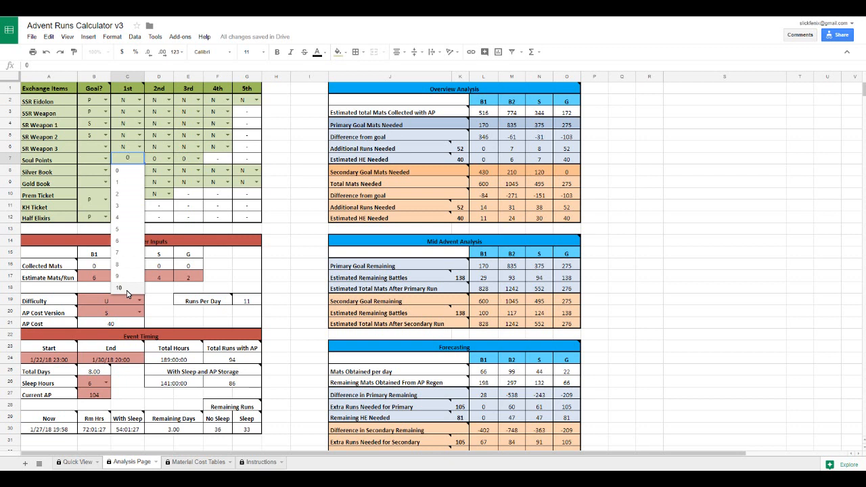
pyautogui.click(305, 230)
pyautogui.click(139, 217)
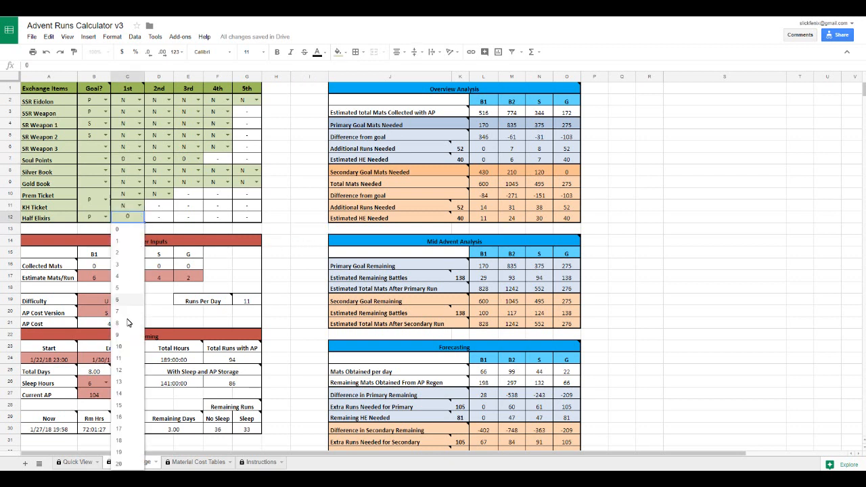
pyautogui.click(310, 231)
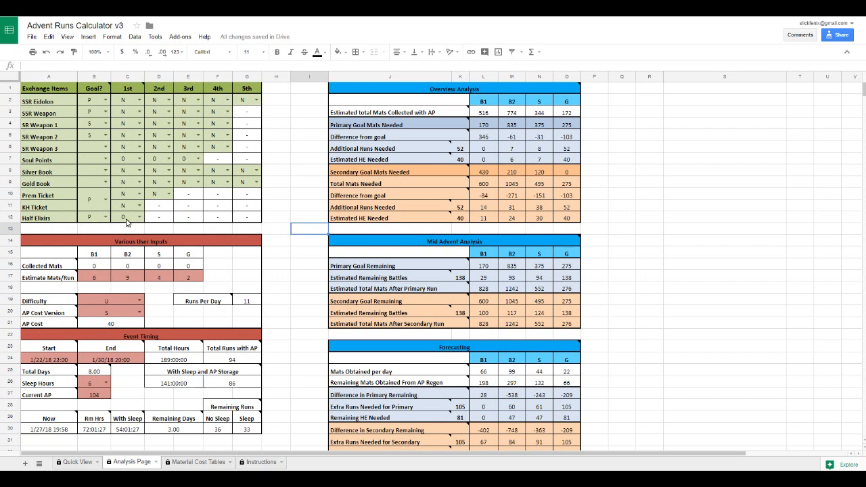
# Clear the Half Elixirs goal, and set it back to P.
pyautogui.click(105, 217)
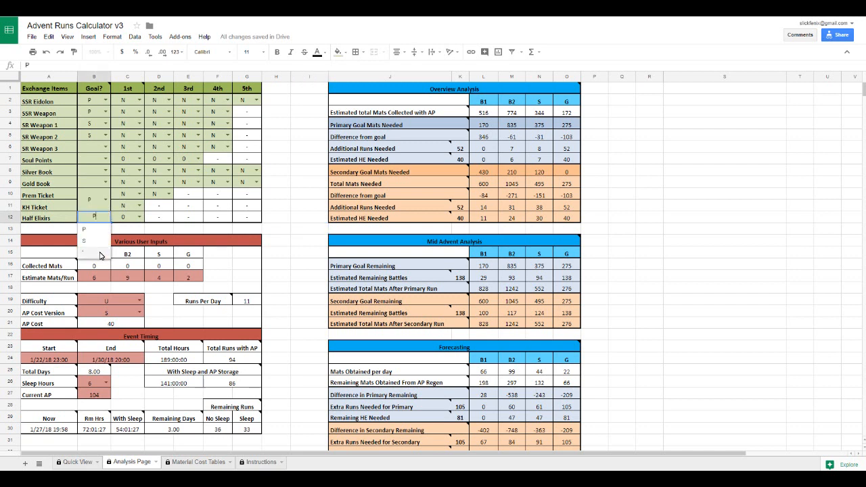
pyautogui.click(100, 255)
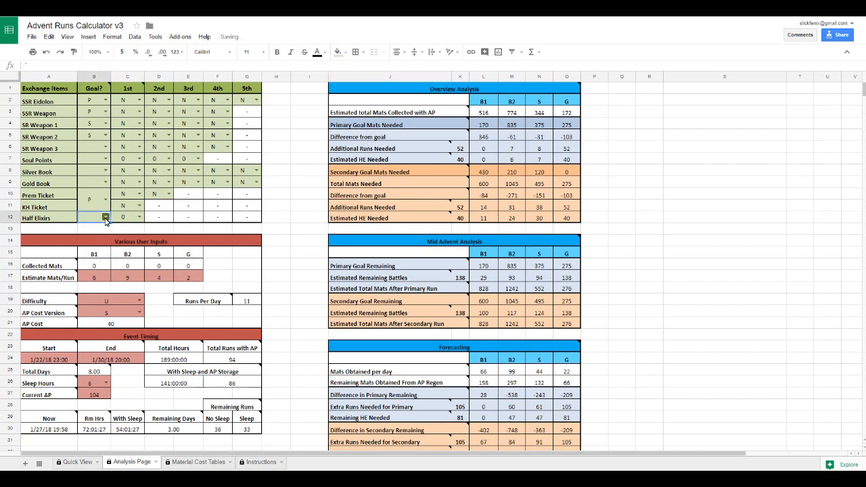
pyautogui.click(105, 217)
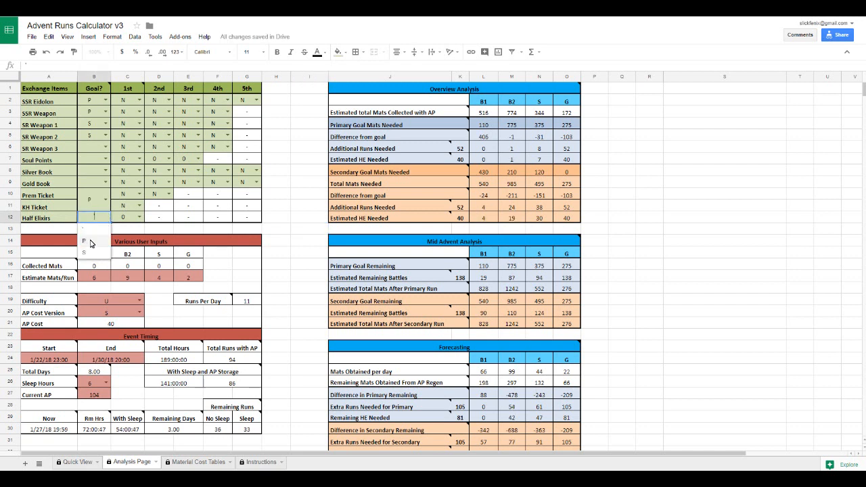
pyautogui.click(91, 243)
pyautogui.click(278, 242)
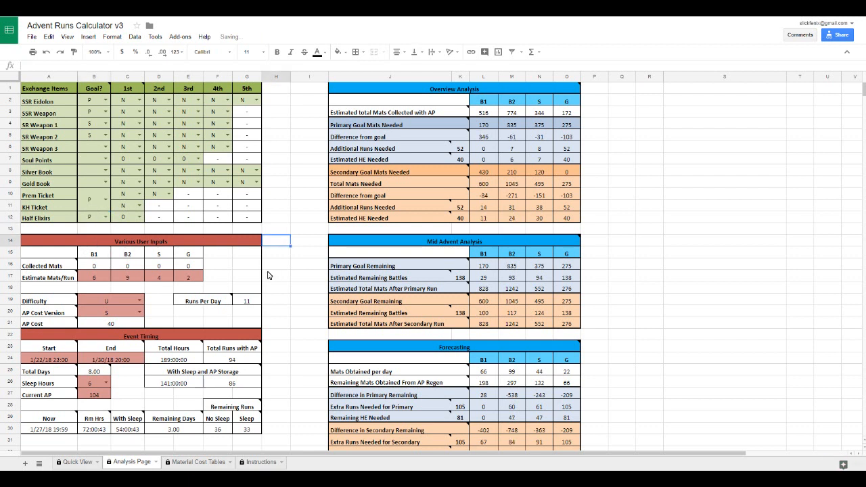
# Review the Various User Inputs section and the available Difficulty options without choosing a different one.
pyautogui.scroll(-1, 267, 275)
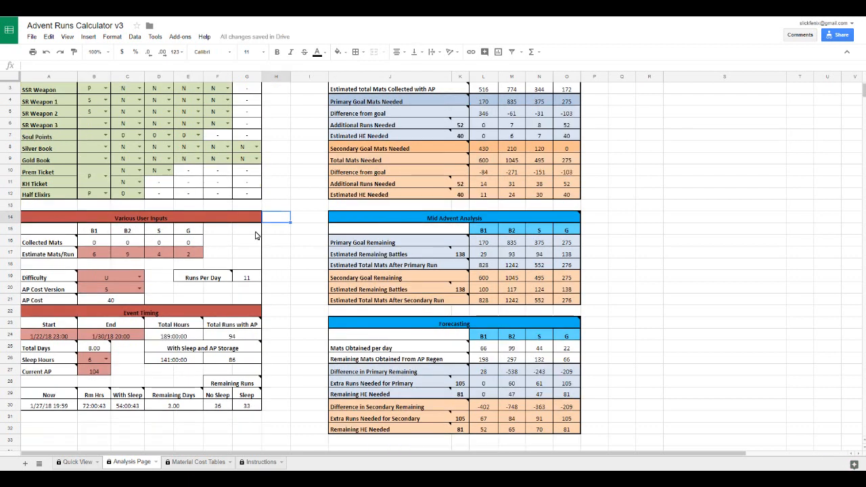
pyautogui.scroll(1, 250, 242)
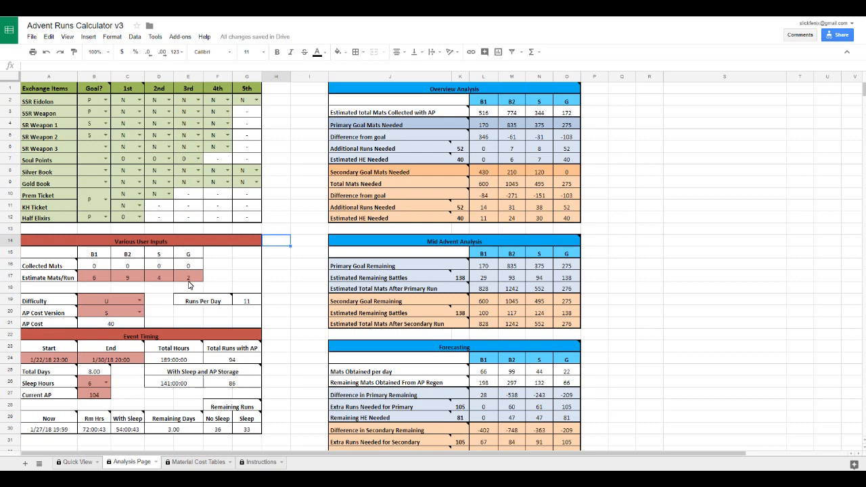
pyautogui.moveTo(222, 298)
pyautogui.click(140, 300)
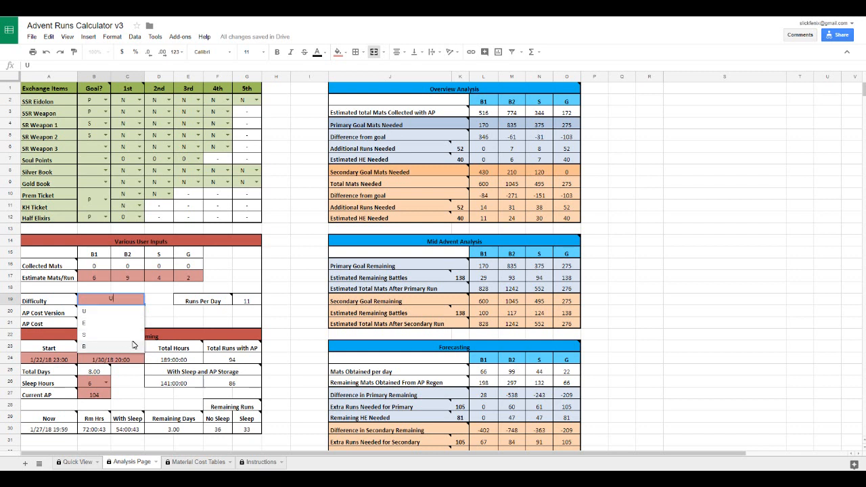
pyautogui.click(158, 299)
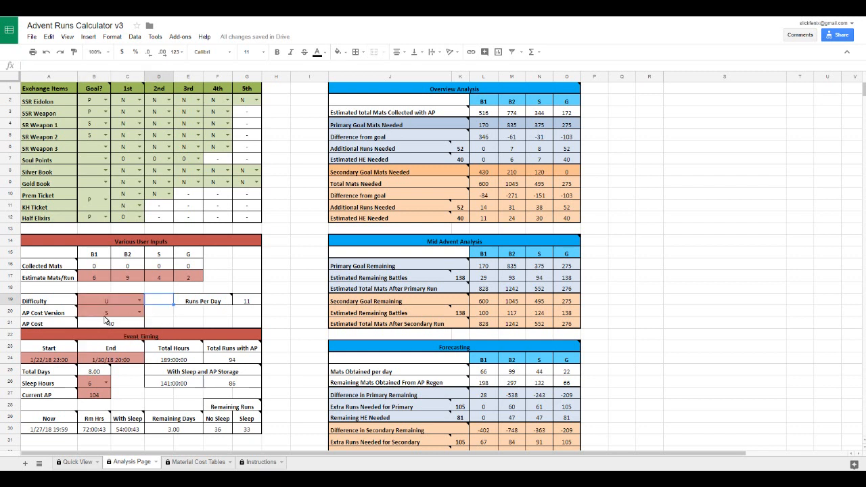
# Read the AP Cost Version note, switch the version to D, and return it to S.
pyautogui.moveTo(49, 316)
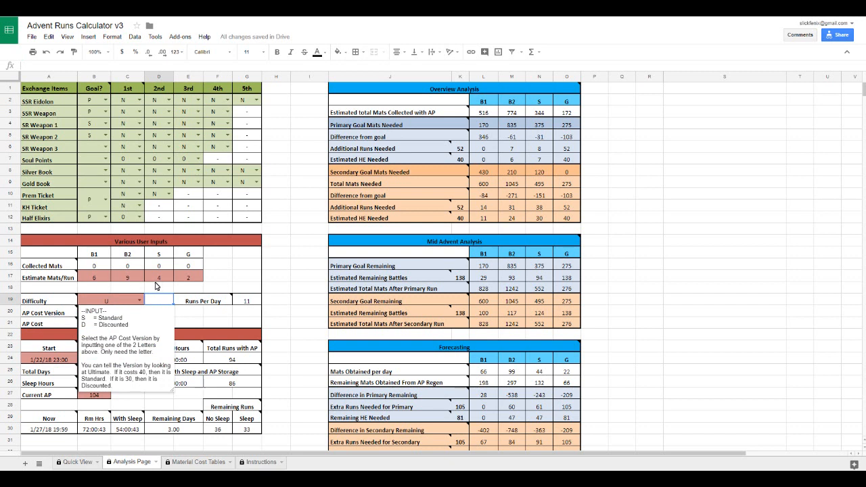
pyautogui.click(225, 315)
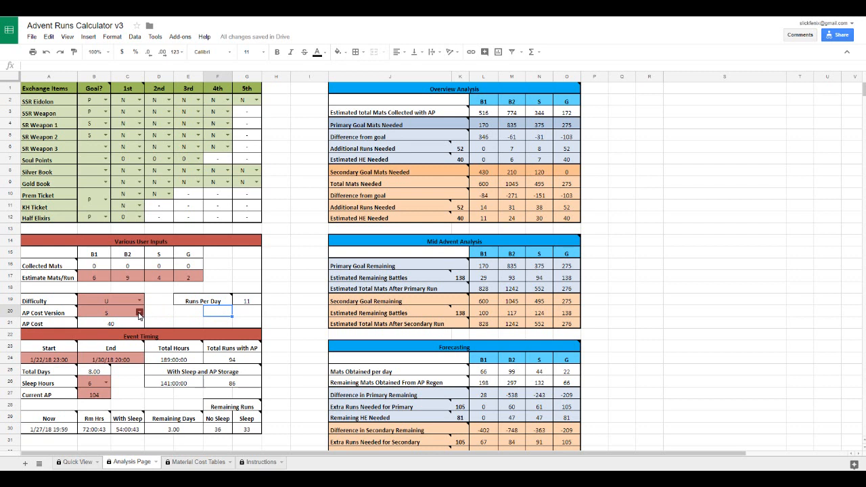
pyautogui.click(139, 315)
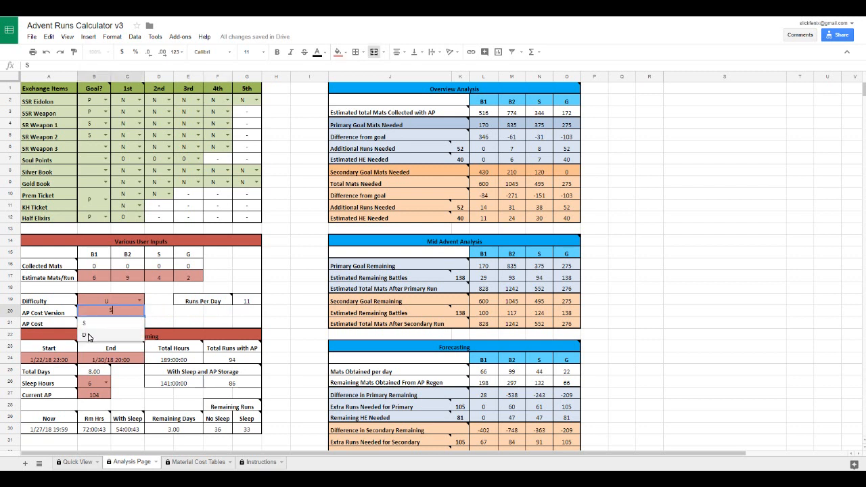
pyautogui.click(89, 337)
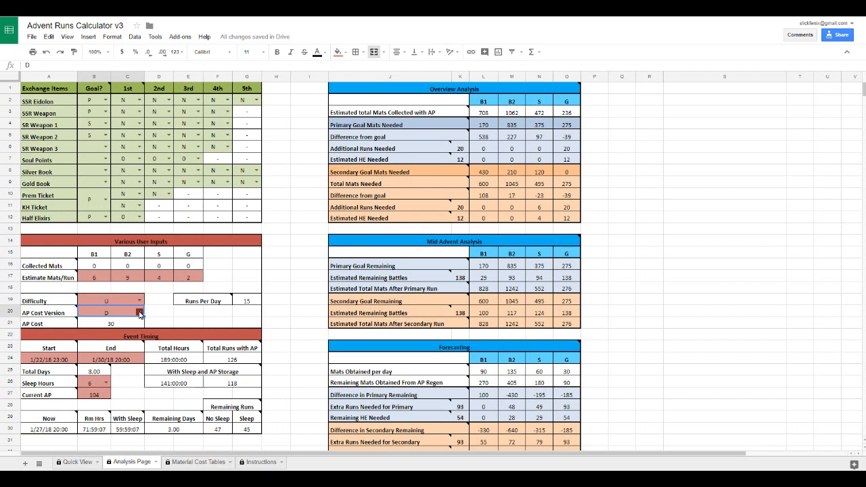
pyautogui.click(139, 315)
pyautogui.click(87, 337)
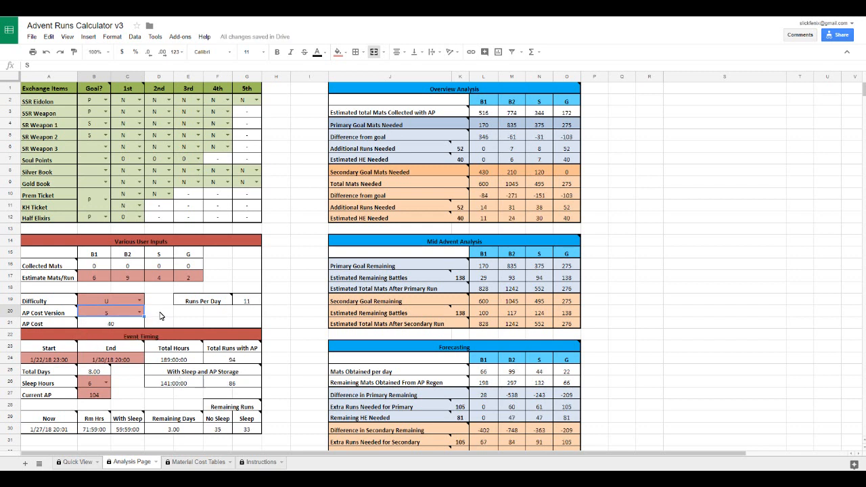
# Review the Event Timing section, and read the notes on the Overview Analysis heading and its Estimated total Mats Collected with AP row.
pyautogui.scroll(-1, 160, 315)
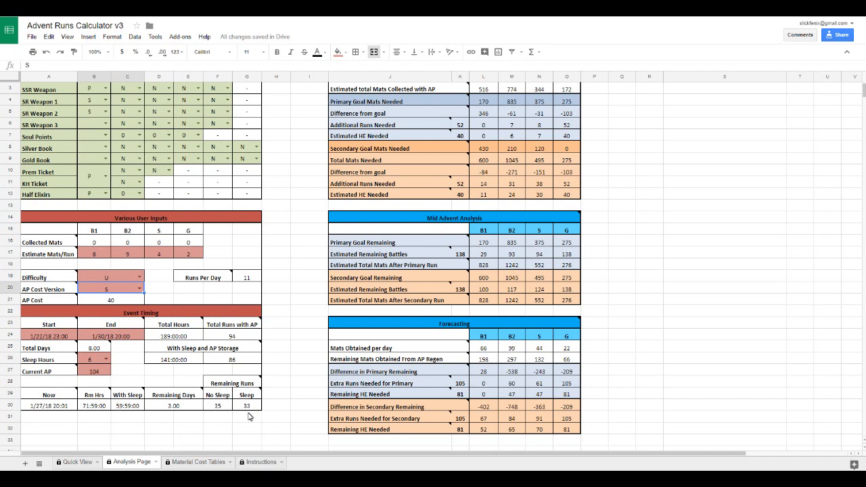
pyautogui.scroll(1, 303, 247)
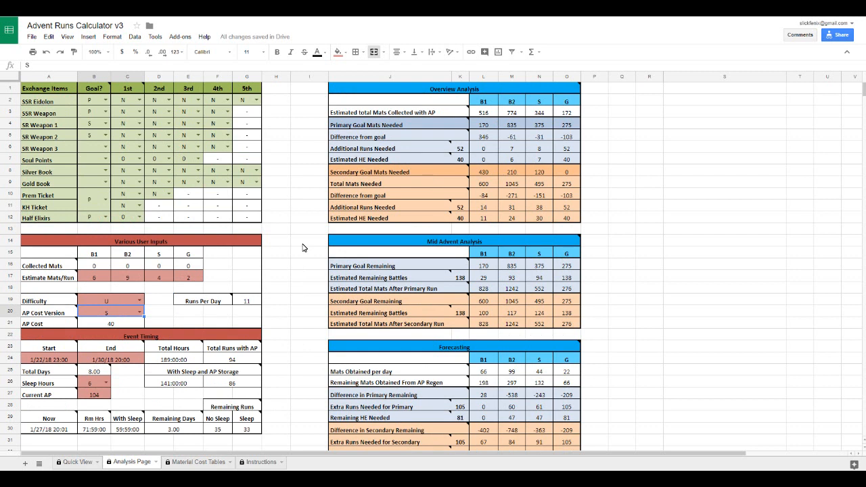
pyautogui.moveTo(506, 89)
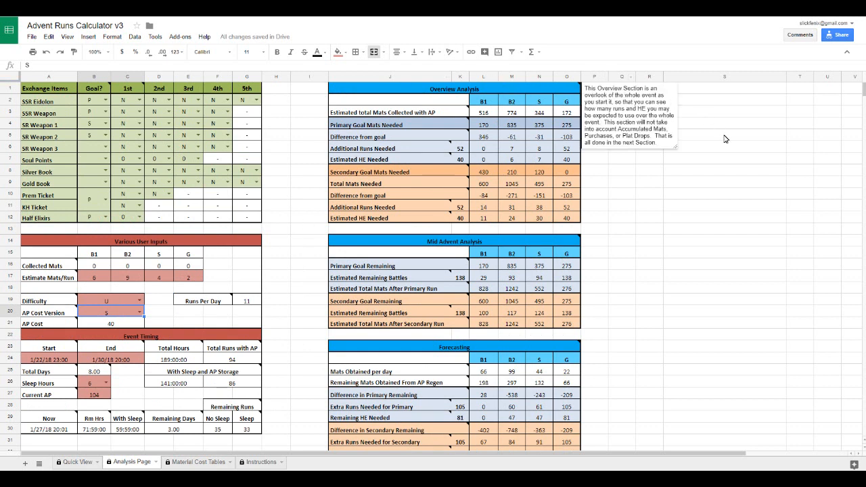
pyautogui.moveTo(436, 114)
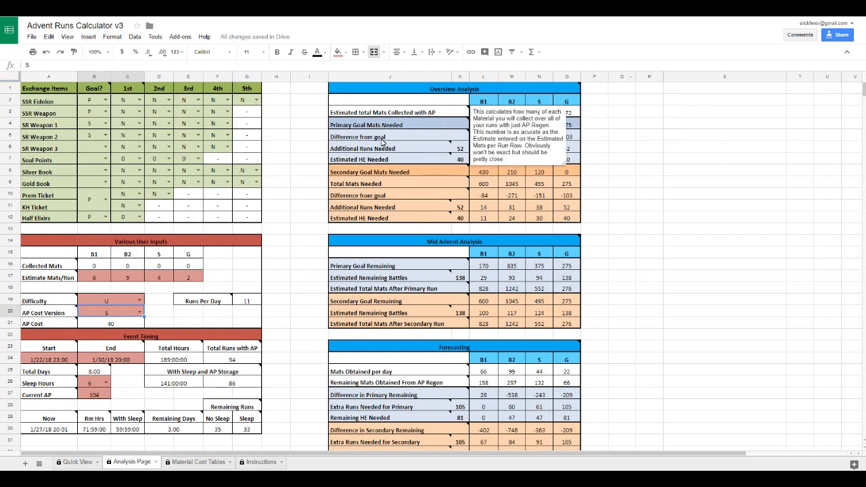
pyautogui.click(672, 127)
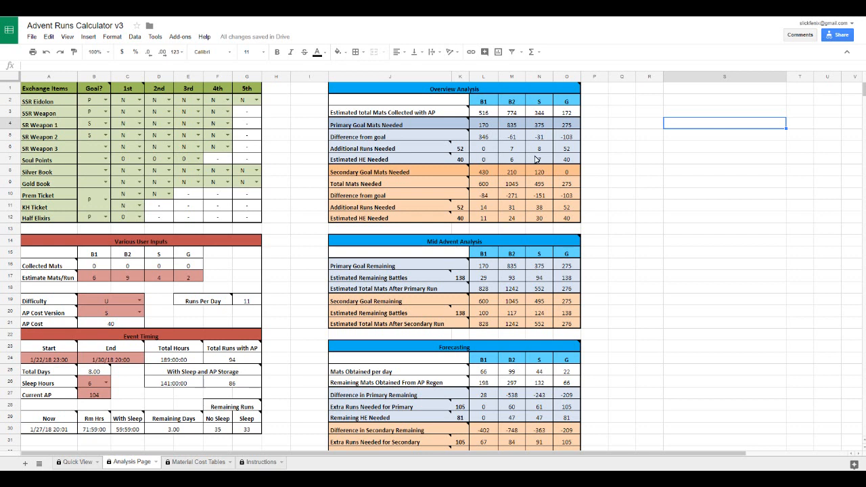
# Examine the Additional Runs Needed and Estimated HE Needed rows of the Overview Analysis, including their notes and the secondary goal's G formula.
pyautogui.scroll(-1, 588, 163)
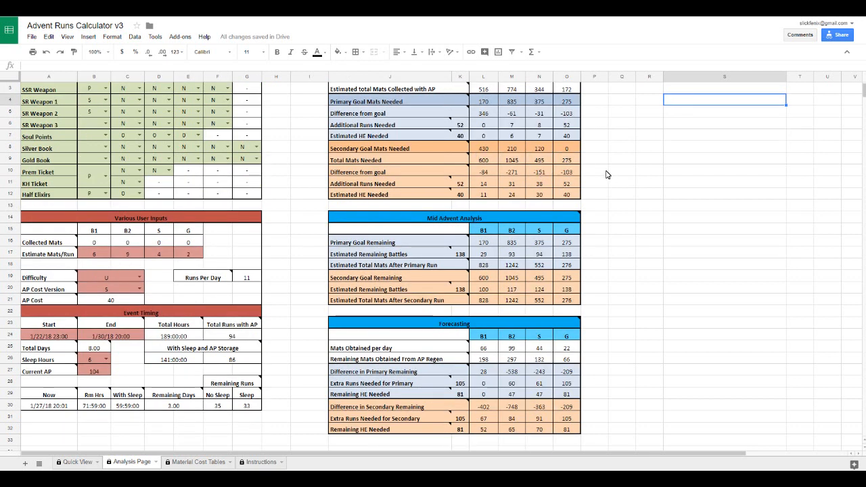
pyautogui.scroll(1, 607, 175)
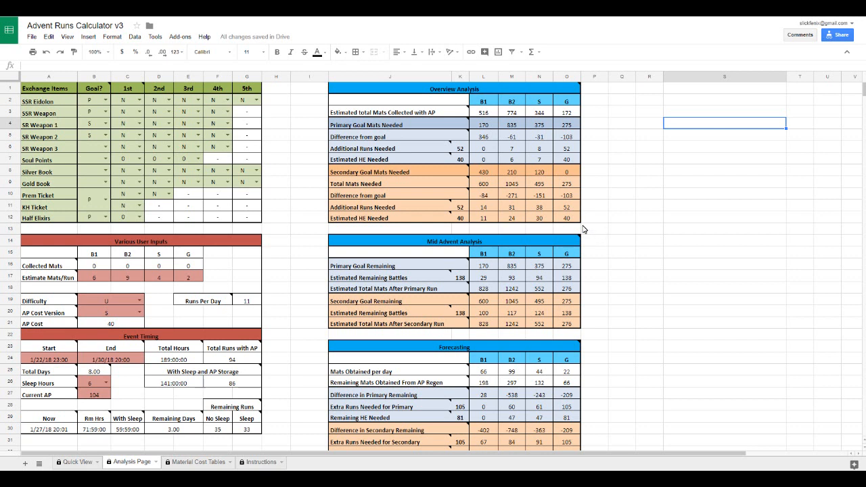
pyautogui.moveTo(452, 206)
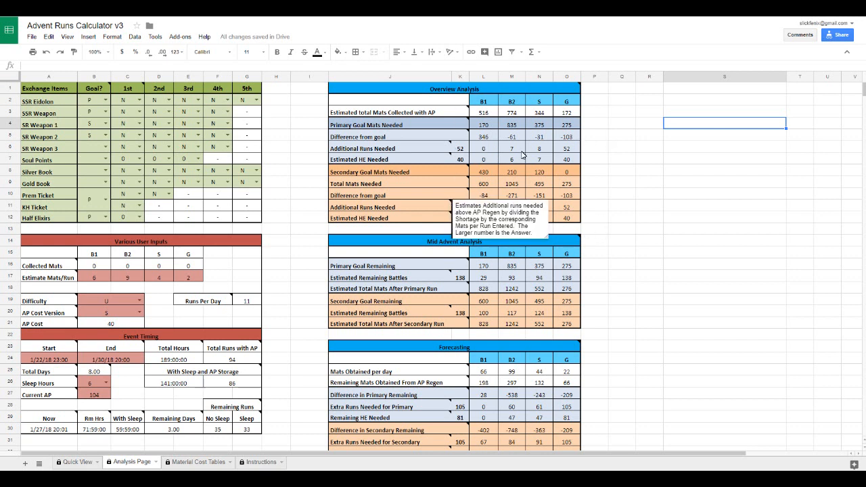
pyautogui.click(597, 151)
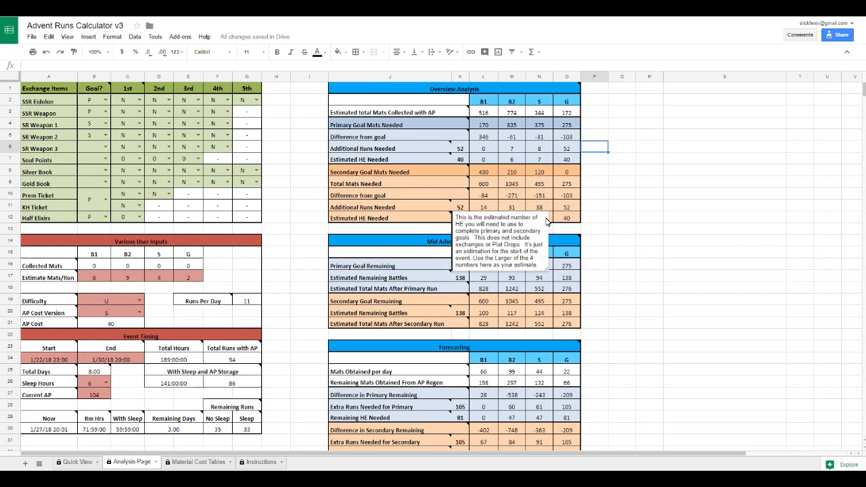
pyautogui.click(567, 211)
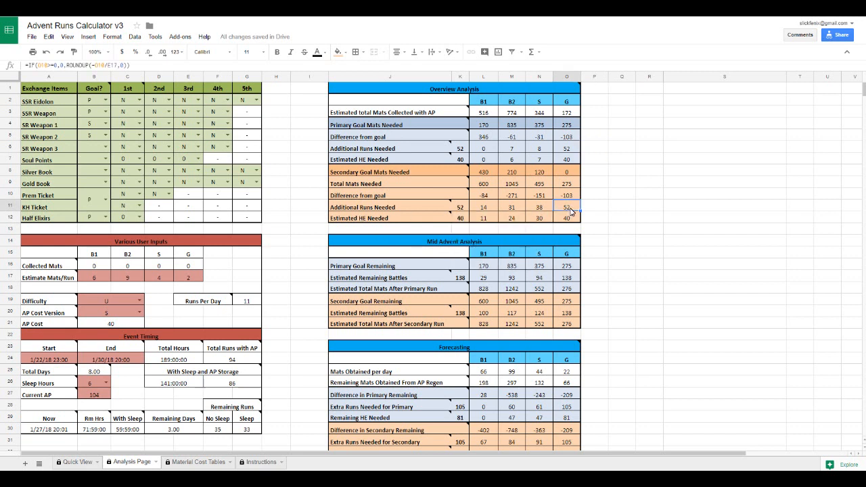
pyautogui.click(604, 204)
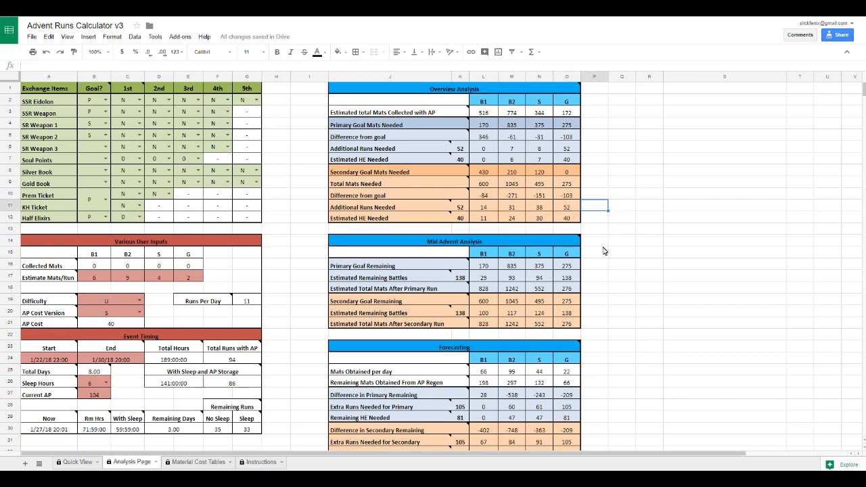
# Read the Mid Advent Analysis note and review that section's primary and secondary goal rows.
pyautogui.scroll(-2, 605, 251)
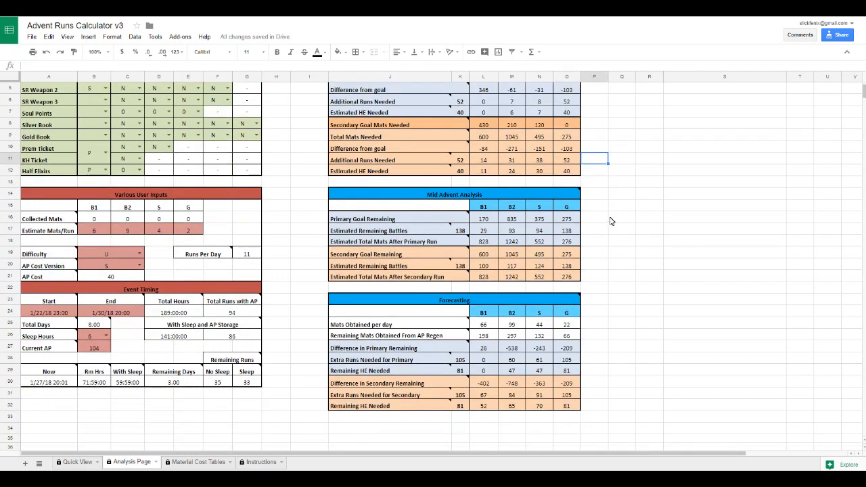
pyautogui.moveTo(513, 195)
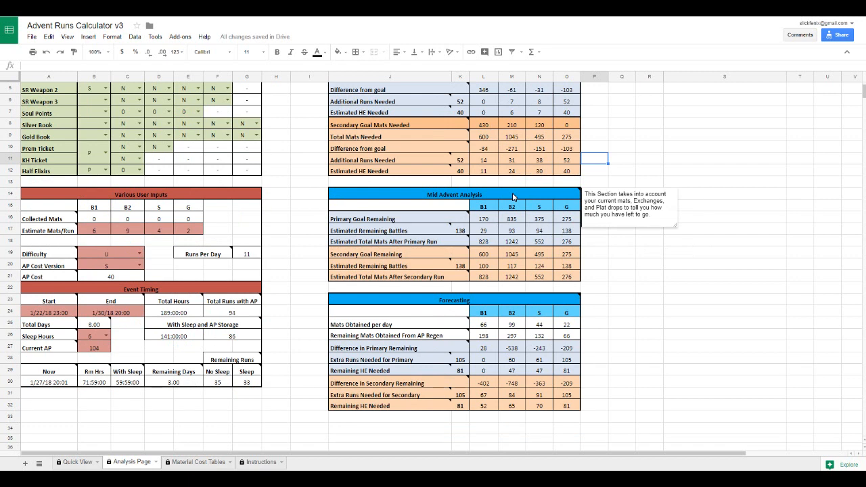
pyautogui.click(699, 263)
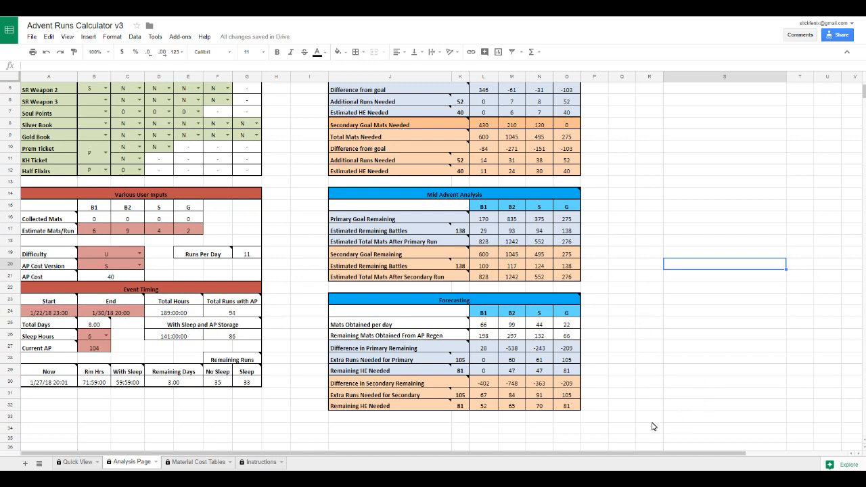
# Review the Forecasting section and read the note on Mats Obtained per day.
pyautogui.click(530, 356)
pyautogui.click(642, 348)
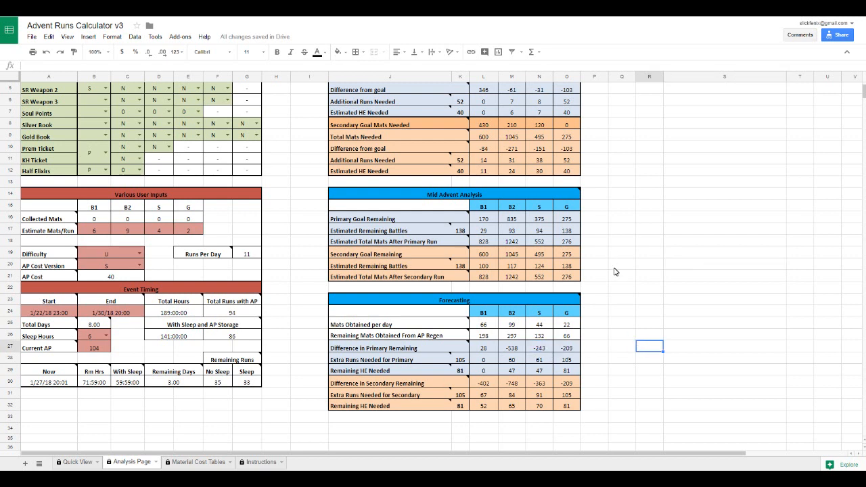
pyautogui.moveTo(402, 333)
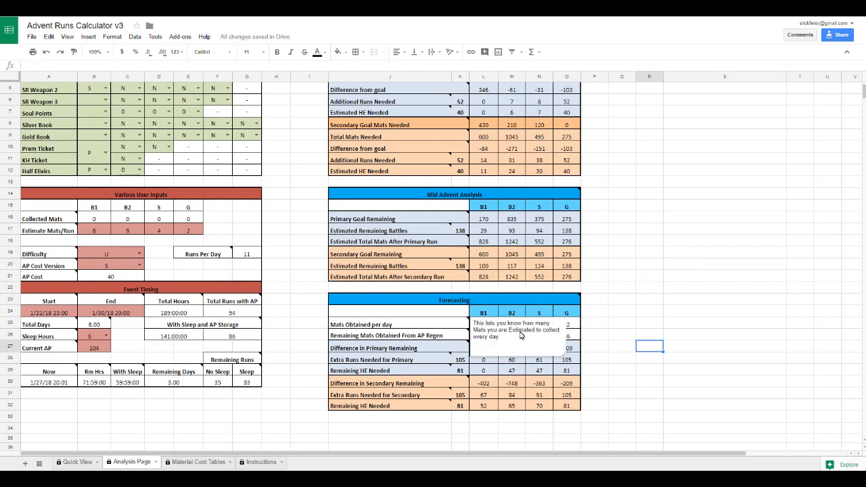
pyautogui.click(633, 313)
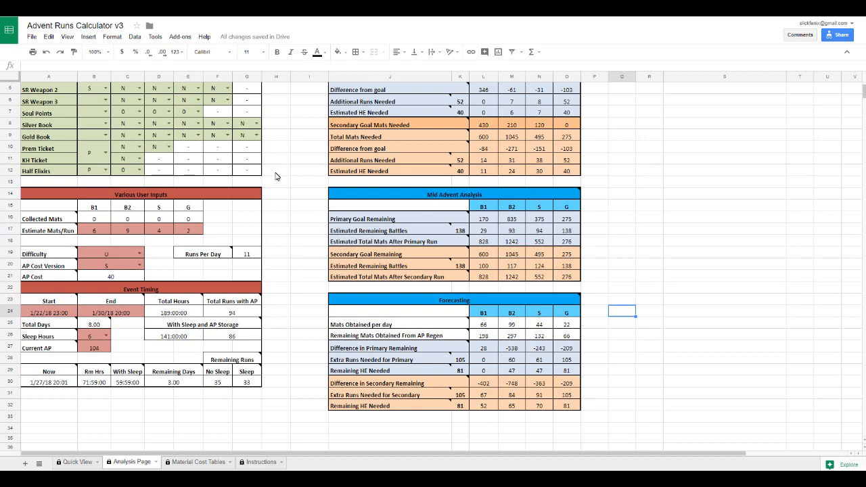
pyautogui.scroll(2, 283, 200)
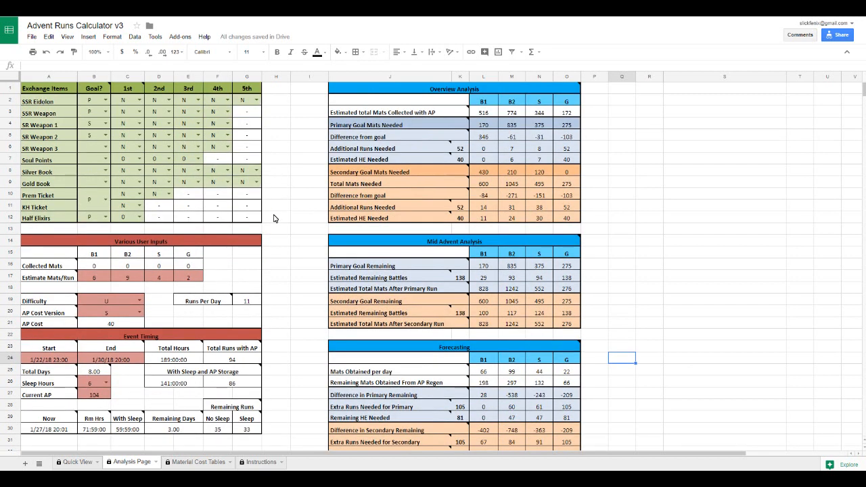
# View the Material Cost Tables and Instructions sheets, and return to the Quick View sheet.
pyautogui.click(199, 462)
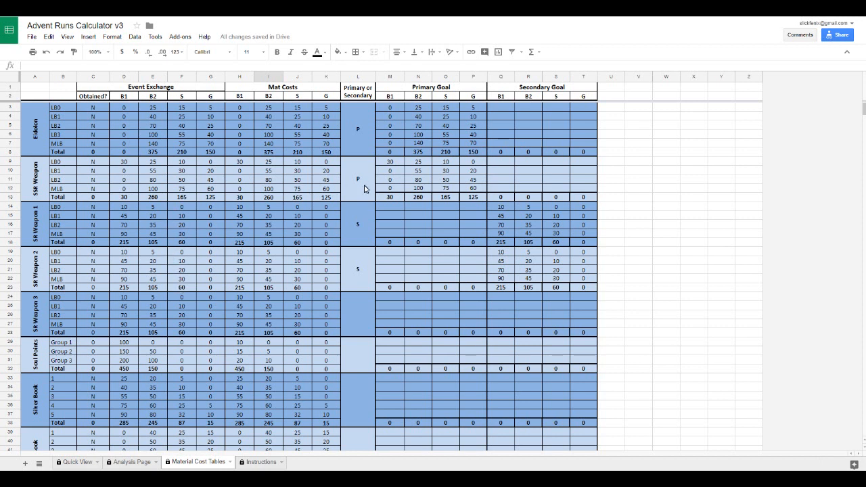
pyautogui.click(132, 463)
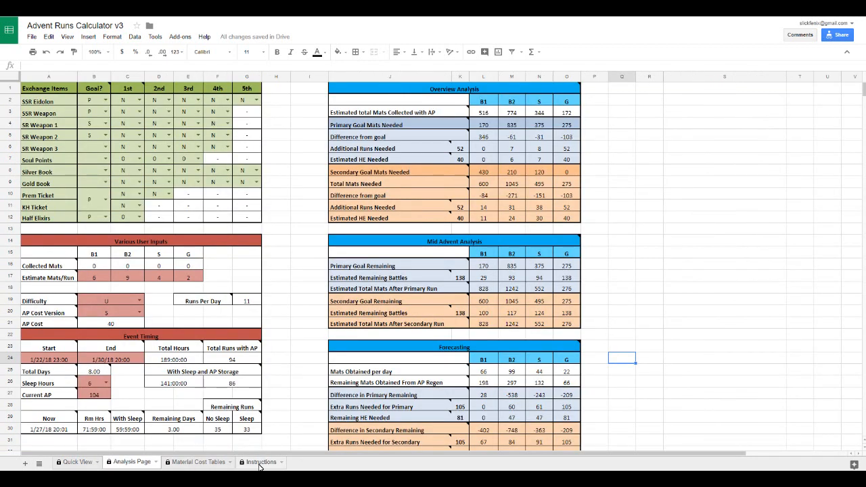
pyautogui.click(259, 462)
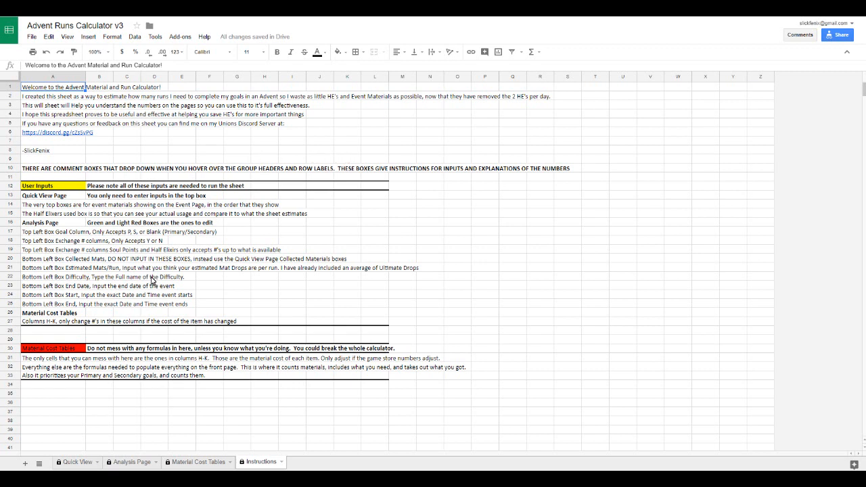
pyautogui.click(133, 463)
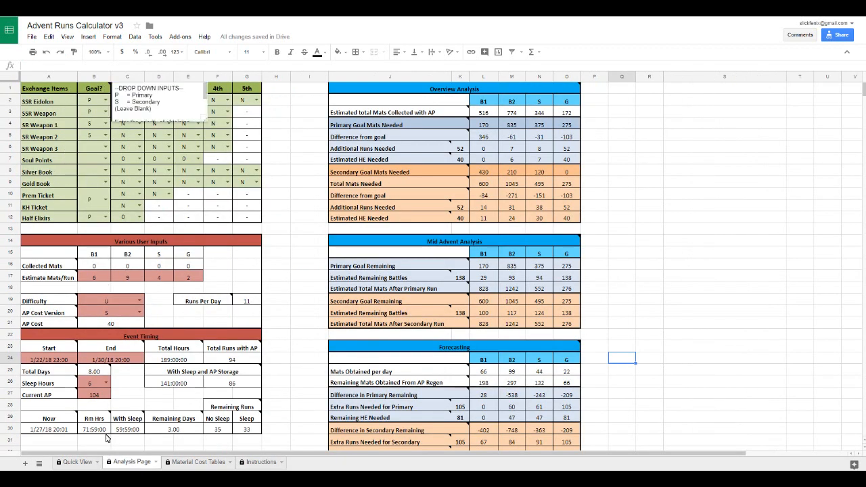
pyautogui.click(75, 463)
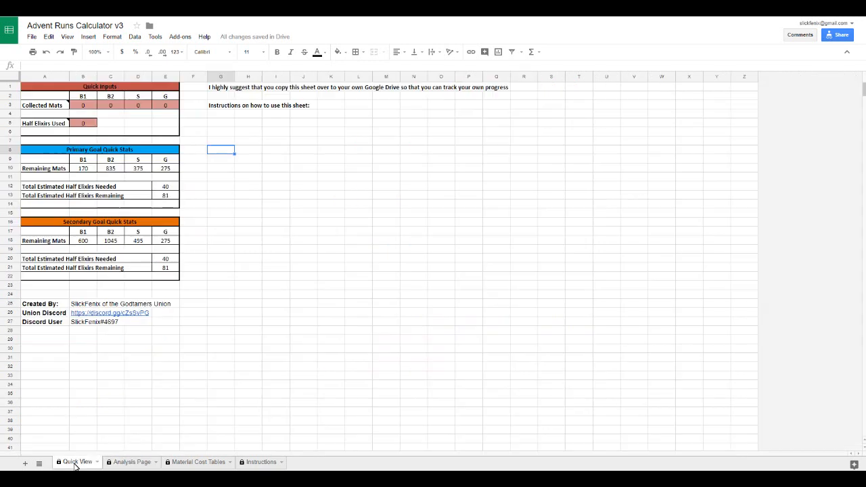